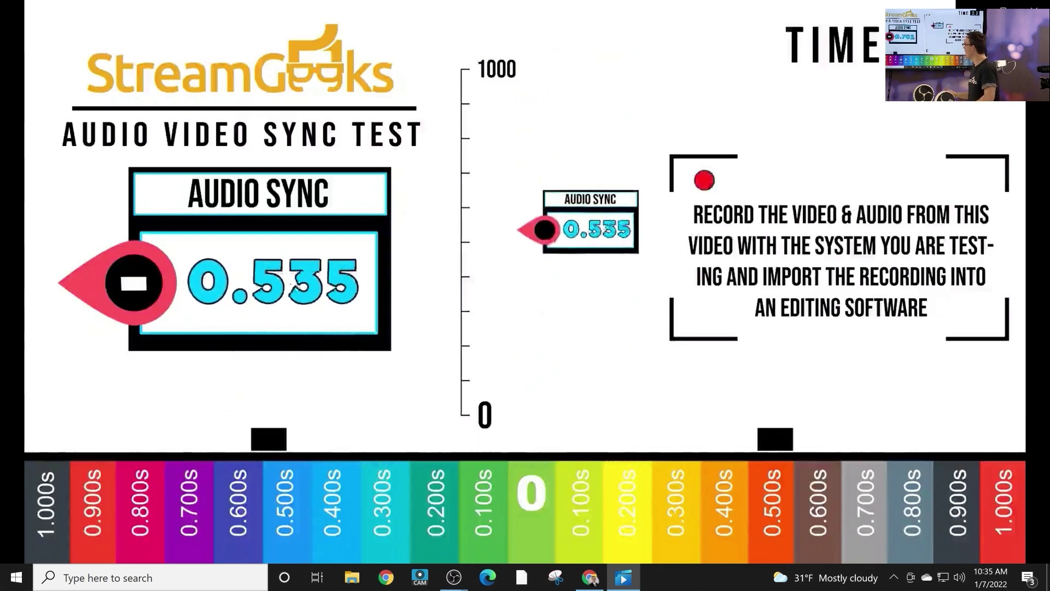
# Step: Leave the full-screen video and show page 2 of the OBS Audio Syncing Tool PDF
pyautogui.moveTo(525, 295)
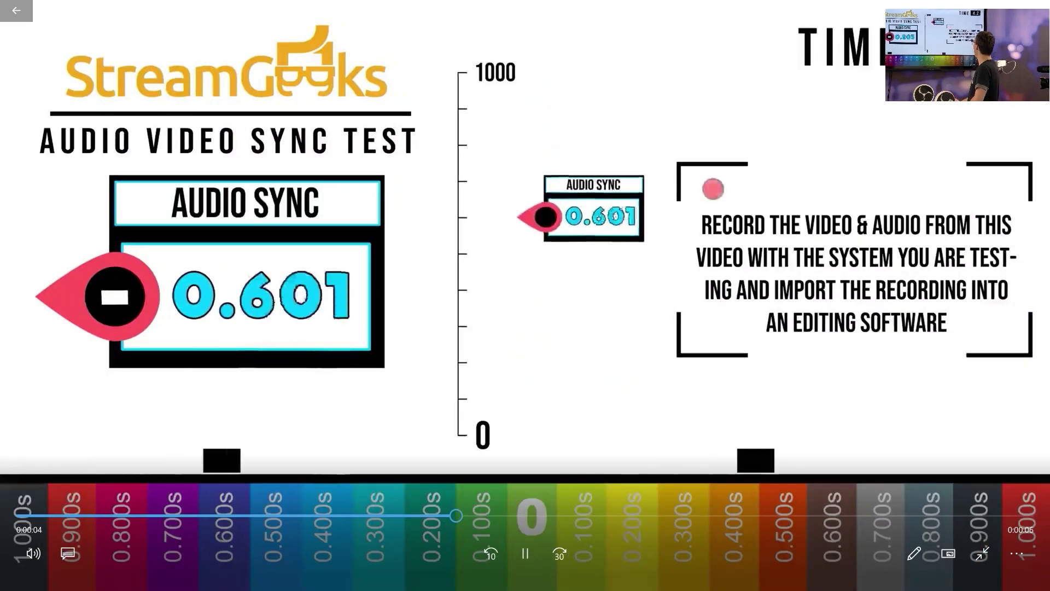
pyautogui.press('Escape')
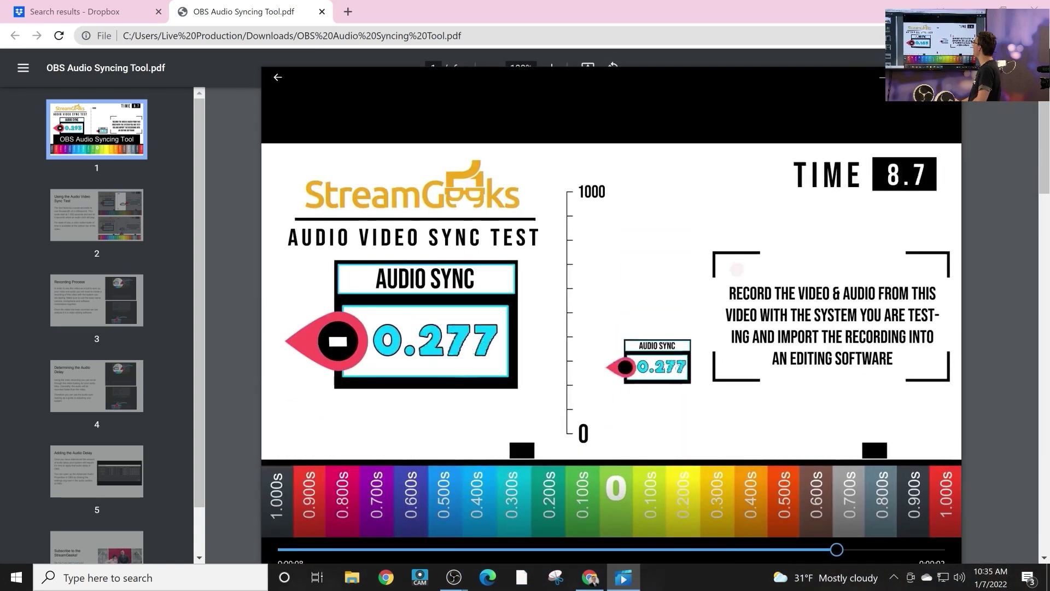
pyautogui.hotkey('alt', 'Tab')
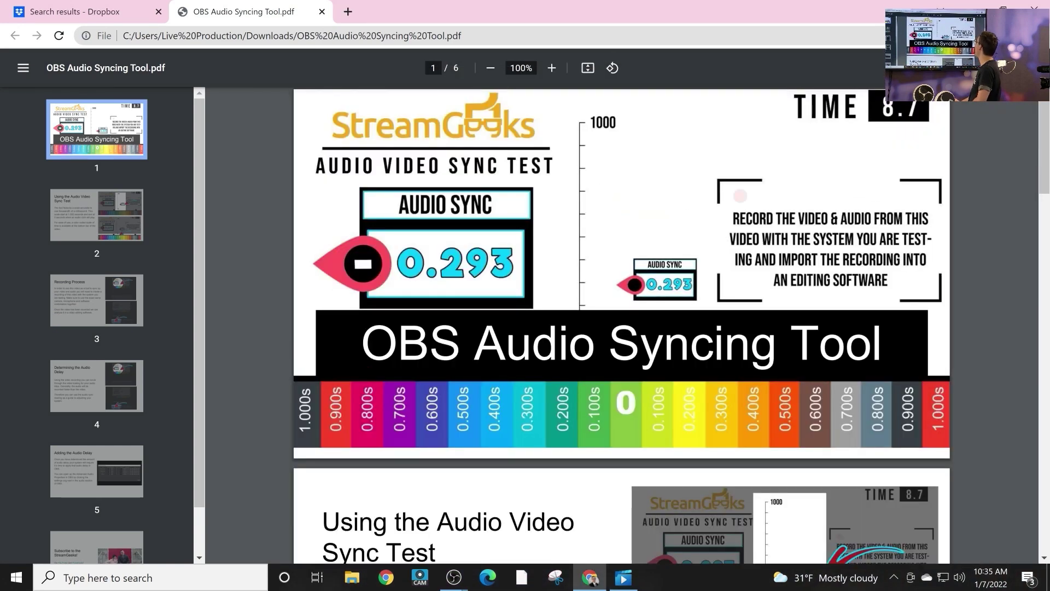
pyautogui.click(97, 215)
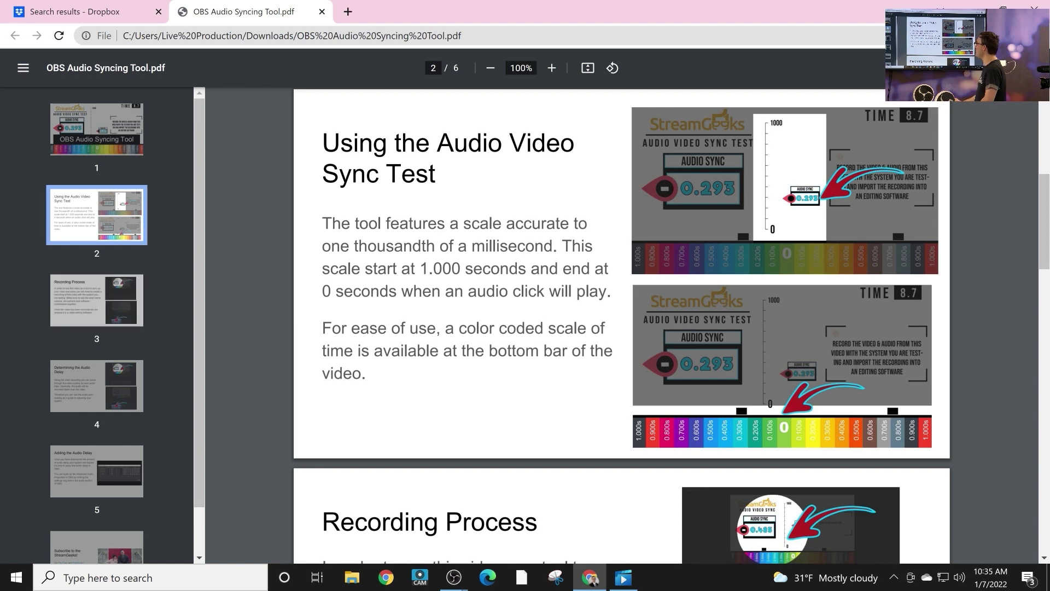
# Step: Page through the guide from page 3, Recording Process, to page 5, Adding the Audio Delay
pyautogui.click(96, 300)
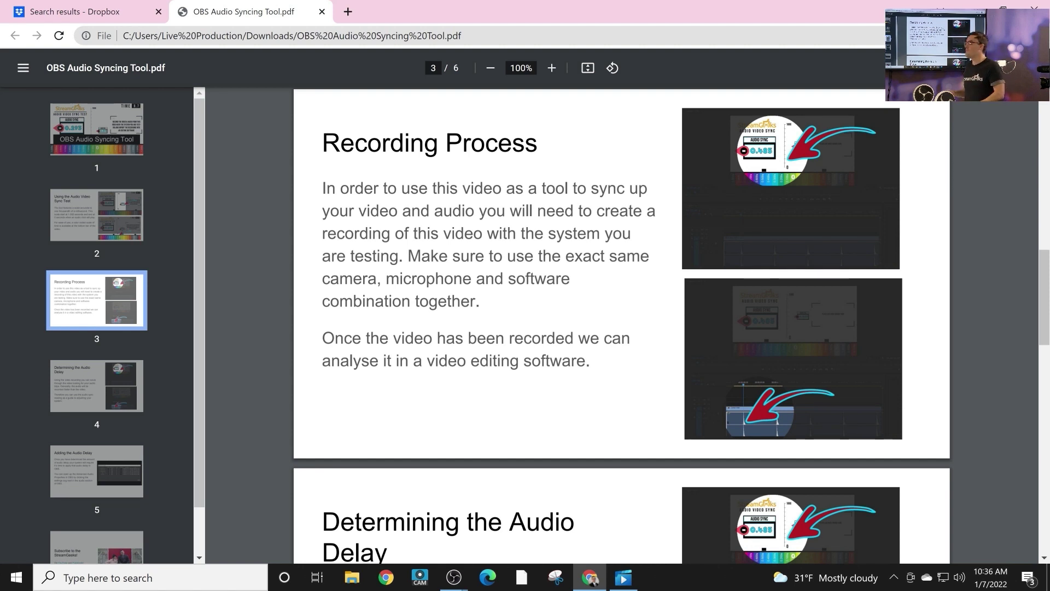
pyautogui.press('Right')
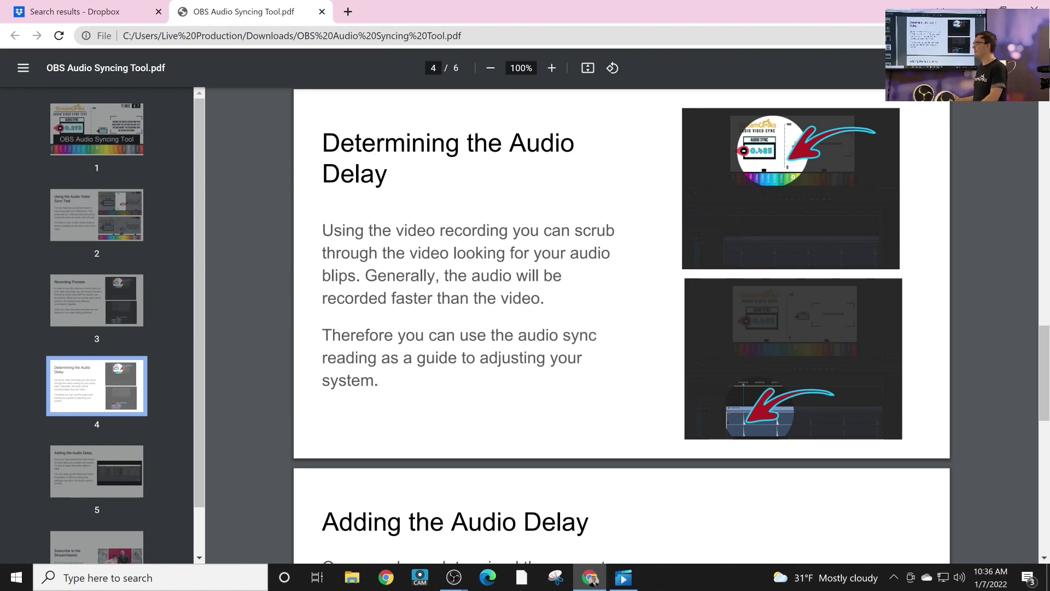
pyautogui.scroll(-1, 621, 325)
pyautogui.scroll(-6, 622, 326)
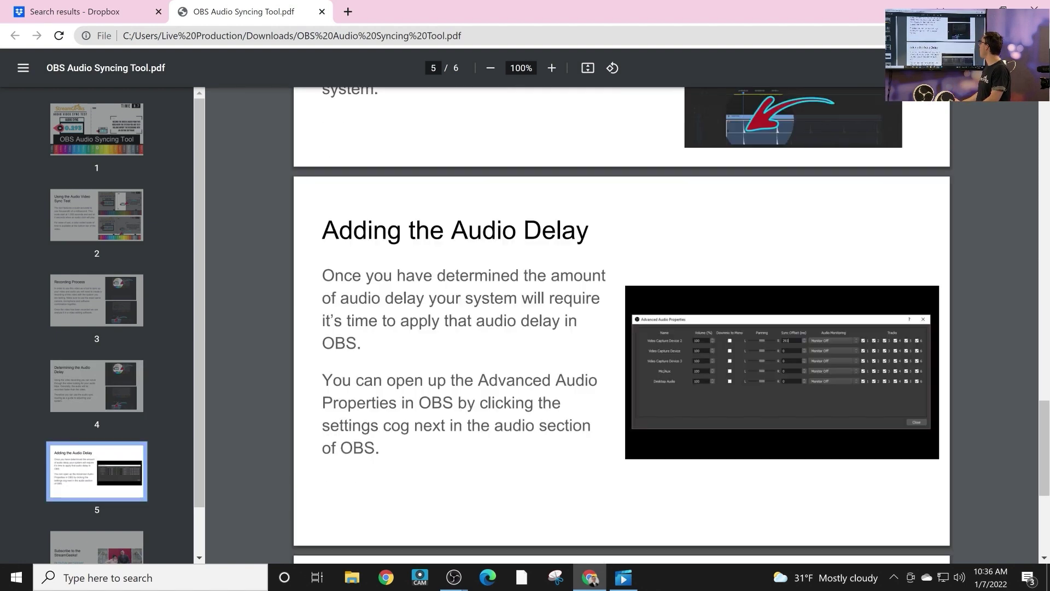
pyautogui.scroll(1, 622, 326)
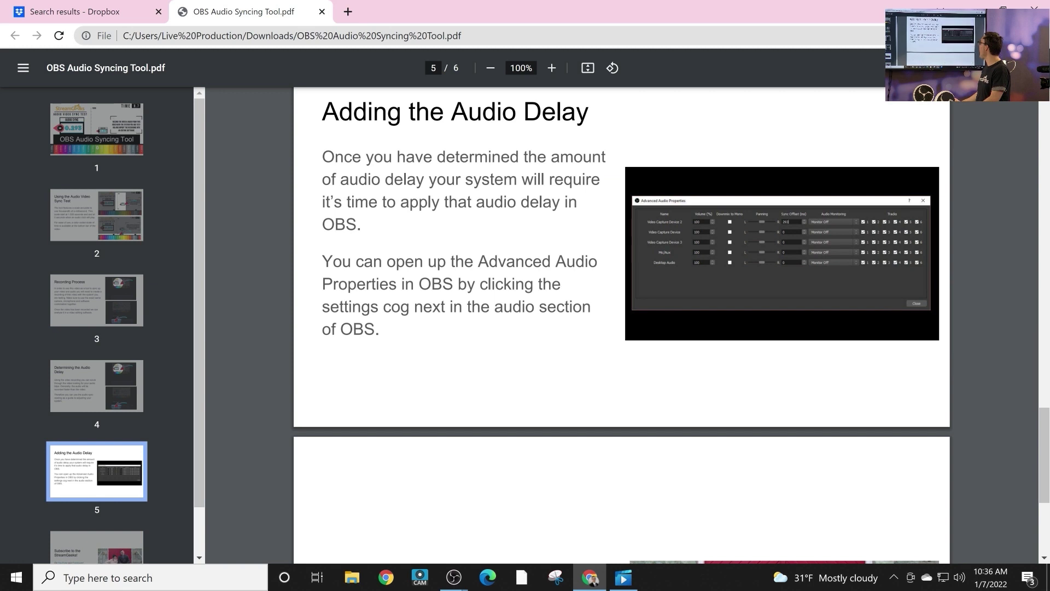
pyautogui.moveTo(454, 577)
pyautogui.click(515, 543)
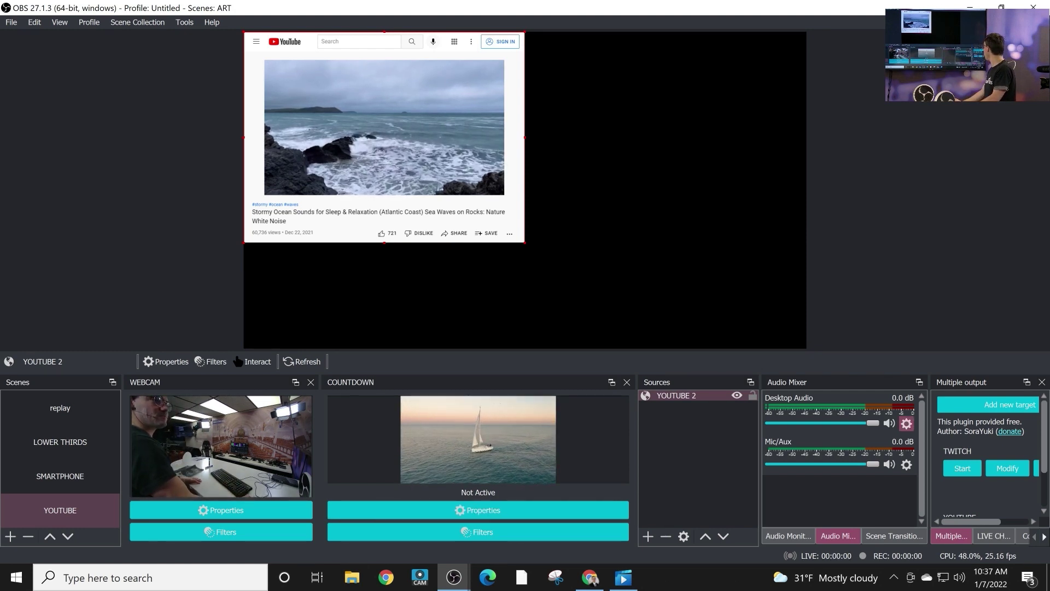
# Step: Open Advanced Audio Properties from the Desktop Audio gear and select its Sync Offset value
pyautogui.click(906, 423)
pyautogui.click(960, 564)
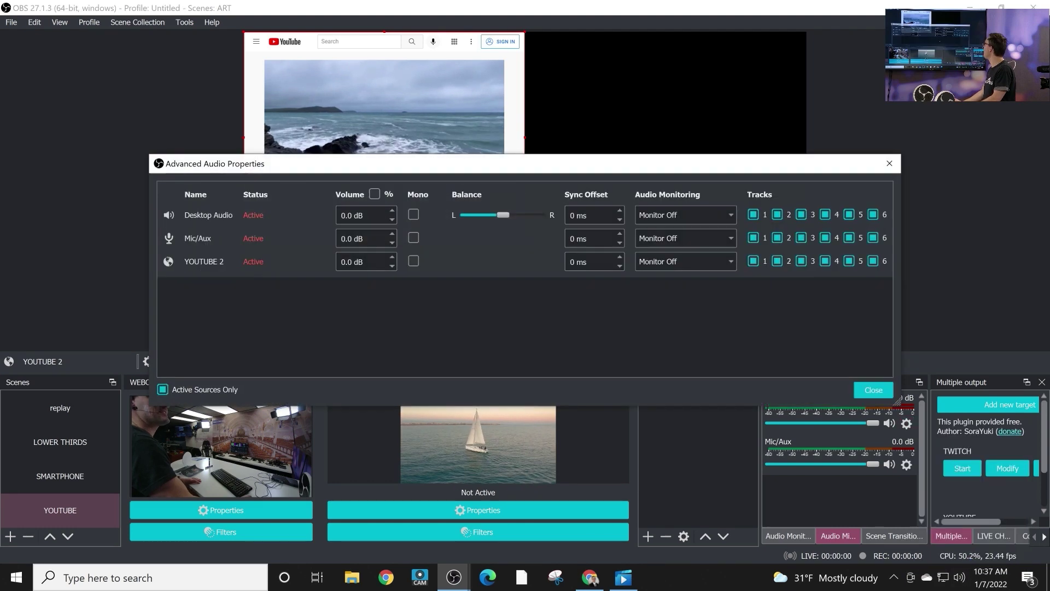
pyautogui.click(593, 215)
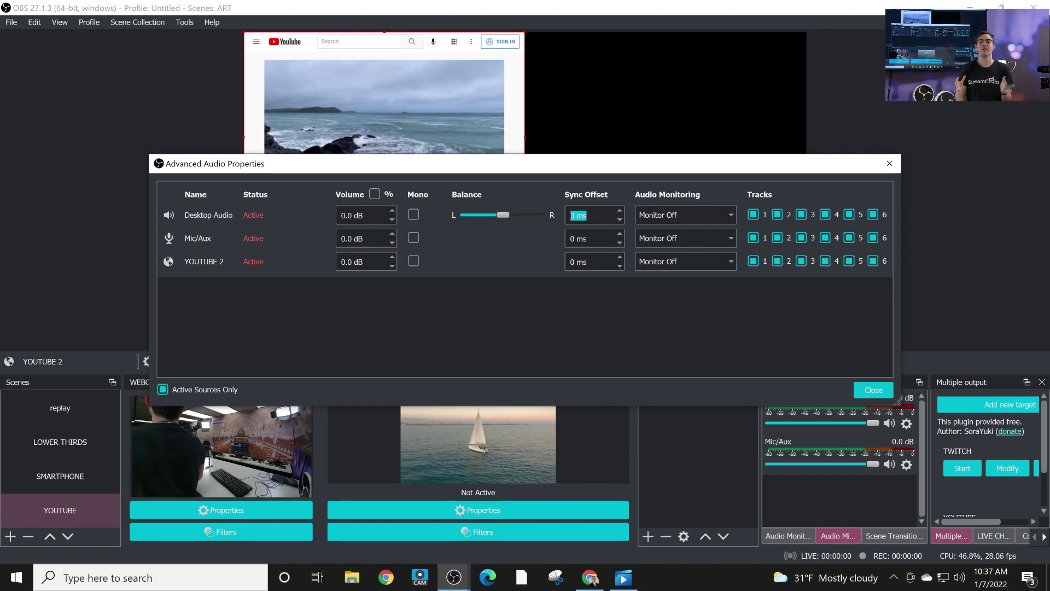
# Step: Try Desktop Audio sync offsets of 25, 50 and 75 ms, clearing each value before the next
pyautogui.write('25')
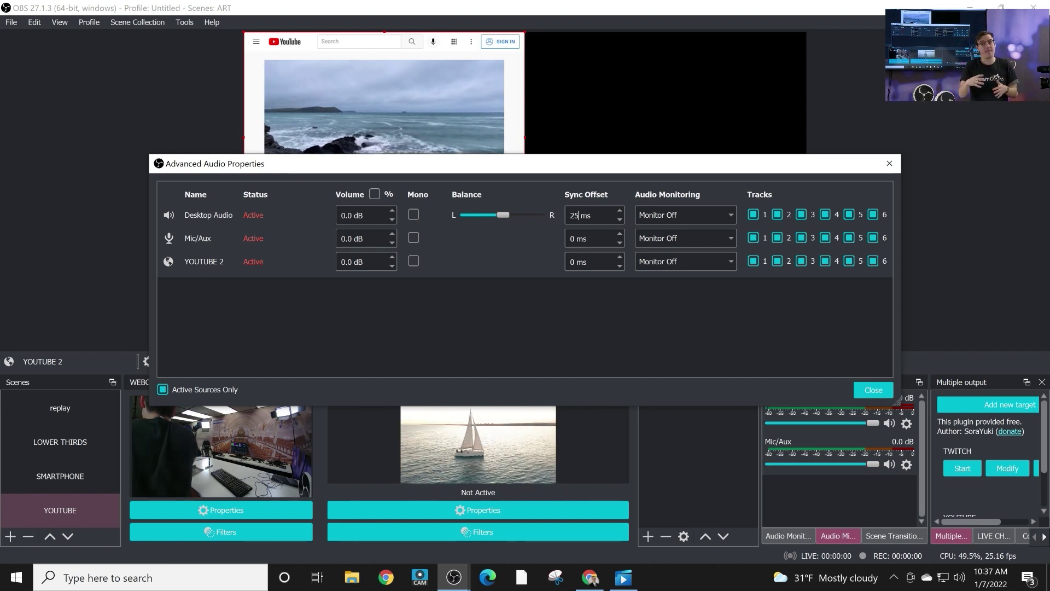
pyautogui.press('BackSpace')
pyautogui.press('BackSpace')
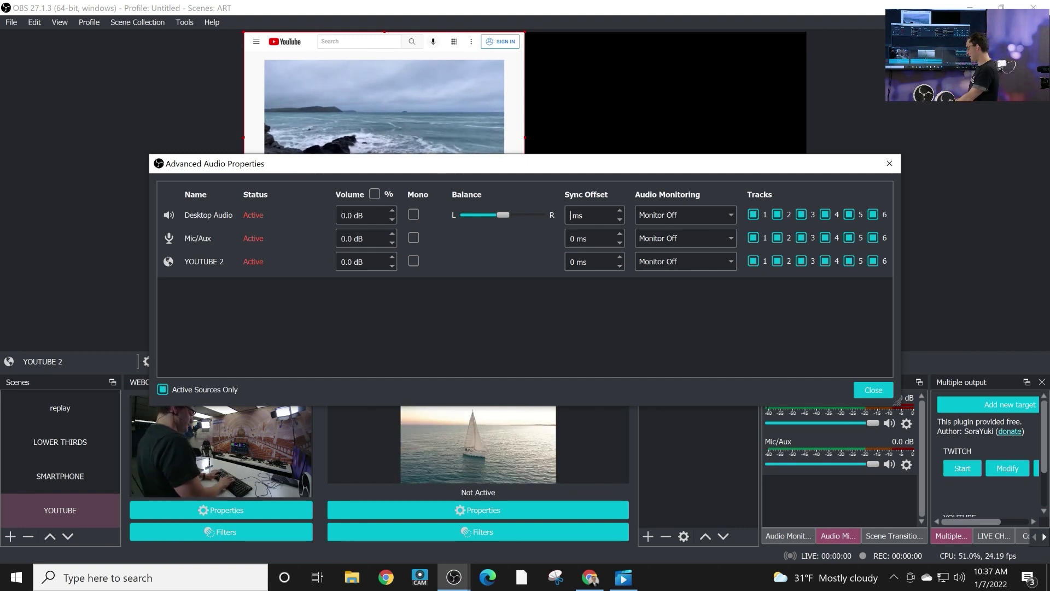
pyautogui.write('50')
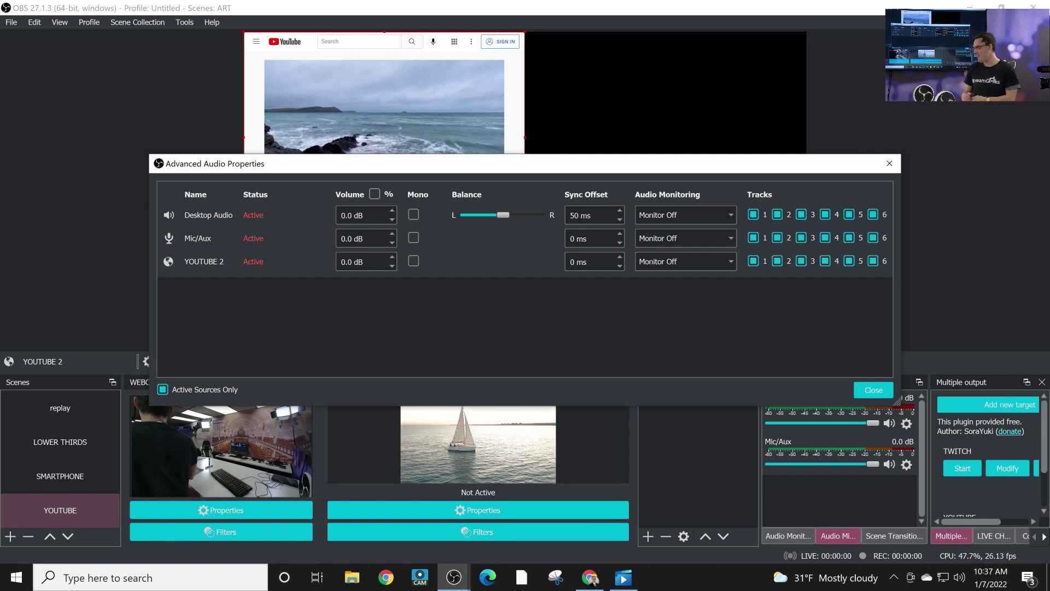
pyautogui.press('BackSpace')
pyautogui.press('BackSpace')
pyautogui.write('75')
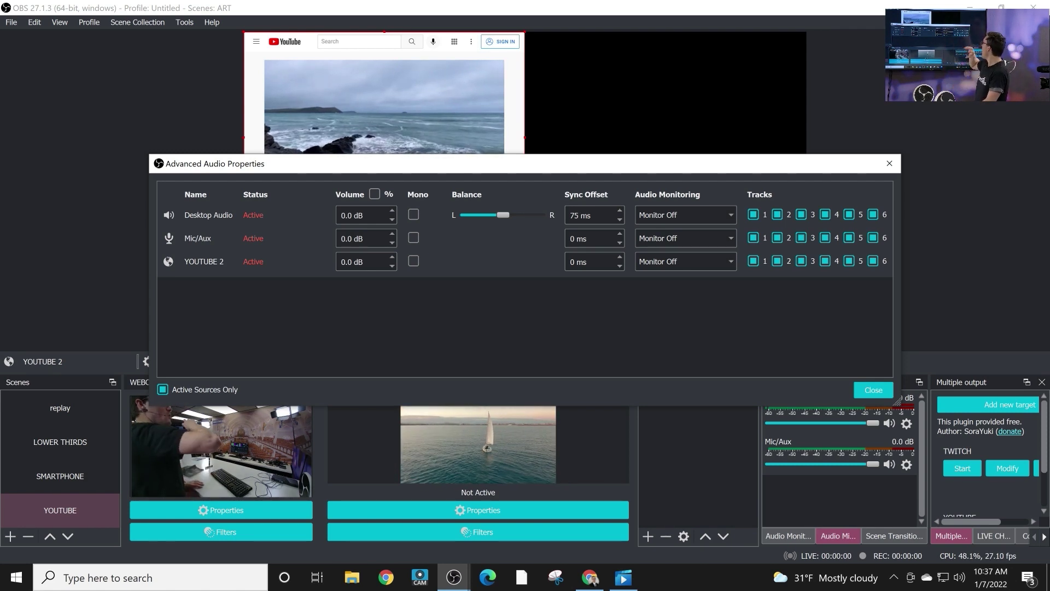
pyautogui.press('BackSpace')
pyautogui.press('BackSpace')
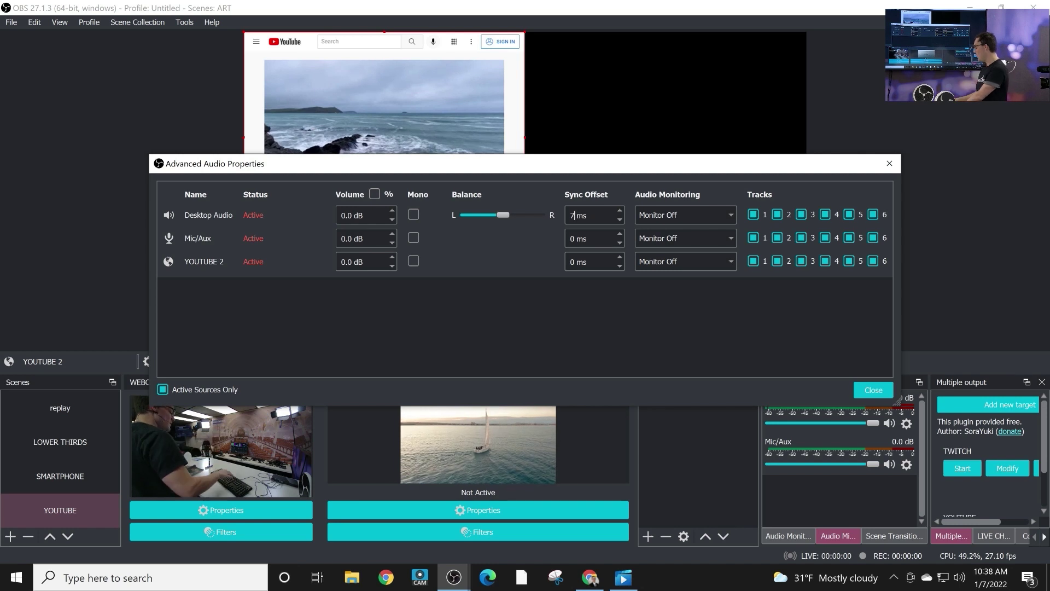
# Step: Try Desktop Audio offsets of 100 and 25 ms, then settle on 75 ms
pyautogui.write('100')
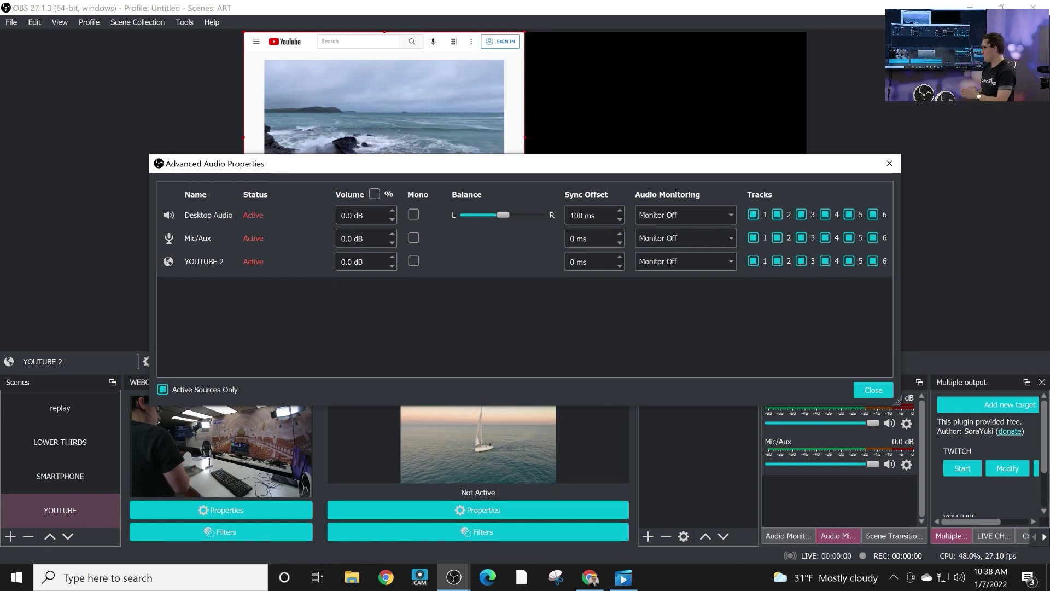
pyautogui.press('BackSpace')
pyautogui.press('BackSpace')
pyautogui.press('BackSpace')
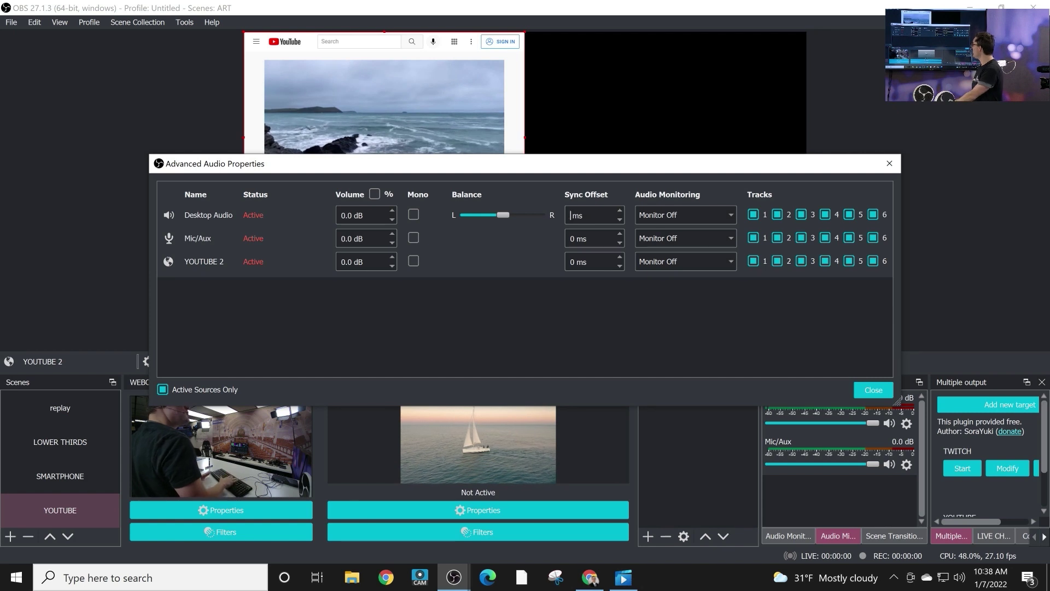
pyautogui.write('25')
pyautogui.press('BackSpace')
pyautogui.press('BackSpace')
pyautogui.write('100')
pyautogui.press('BackSpace')
pyautogui.press('BackSpace')
pyautogui.press('BackSpace')
pyautogui.write('75')
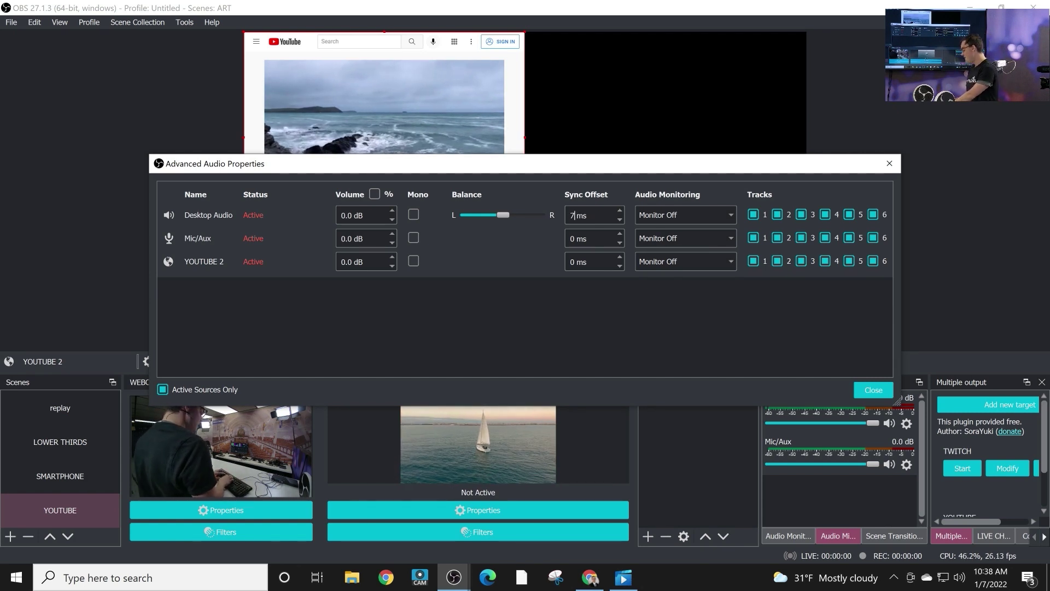